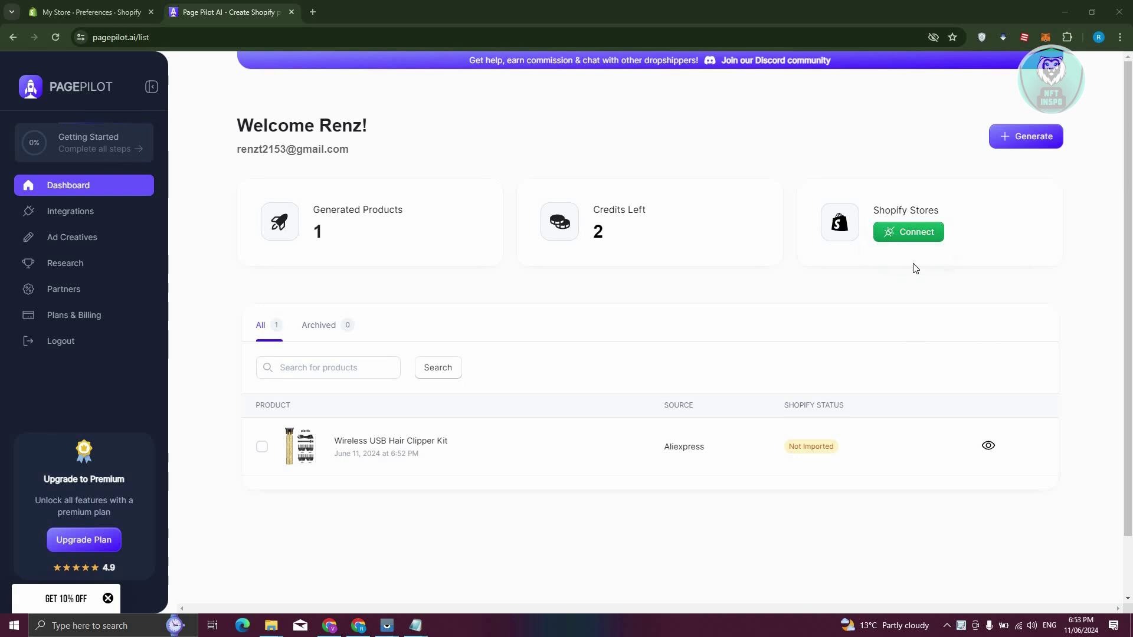
Start a new Shopify store connection and review step 1/5 of the key guide
left_click(908, 233)
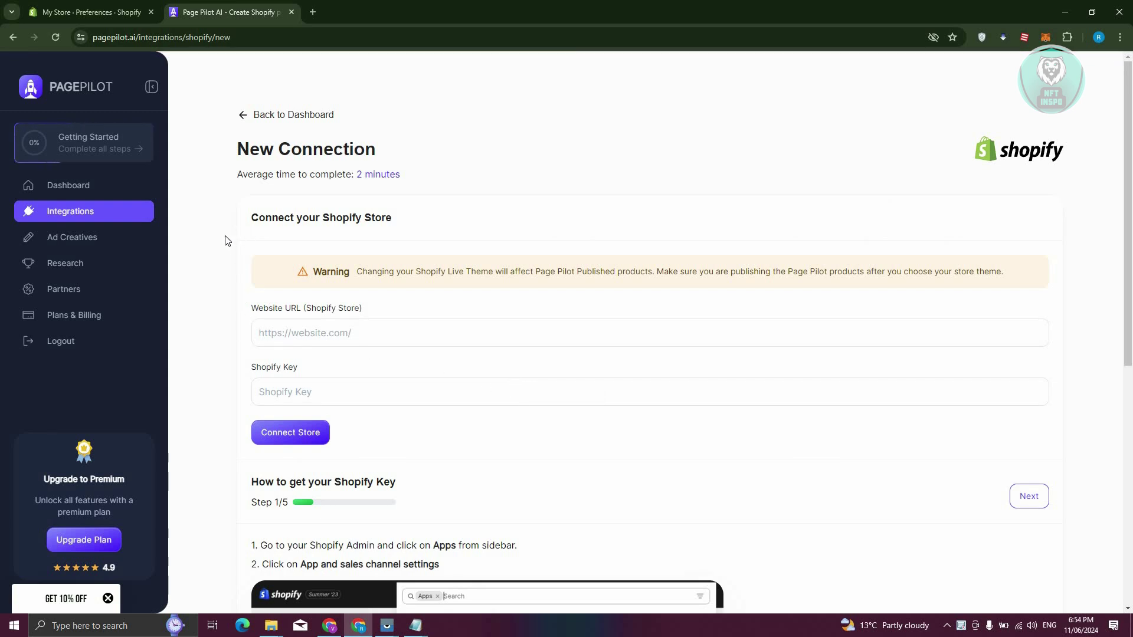
scroll(318, 301, "down", 1)
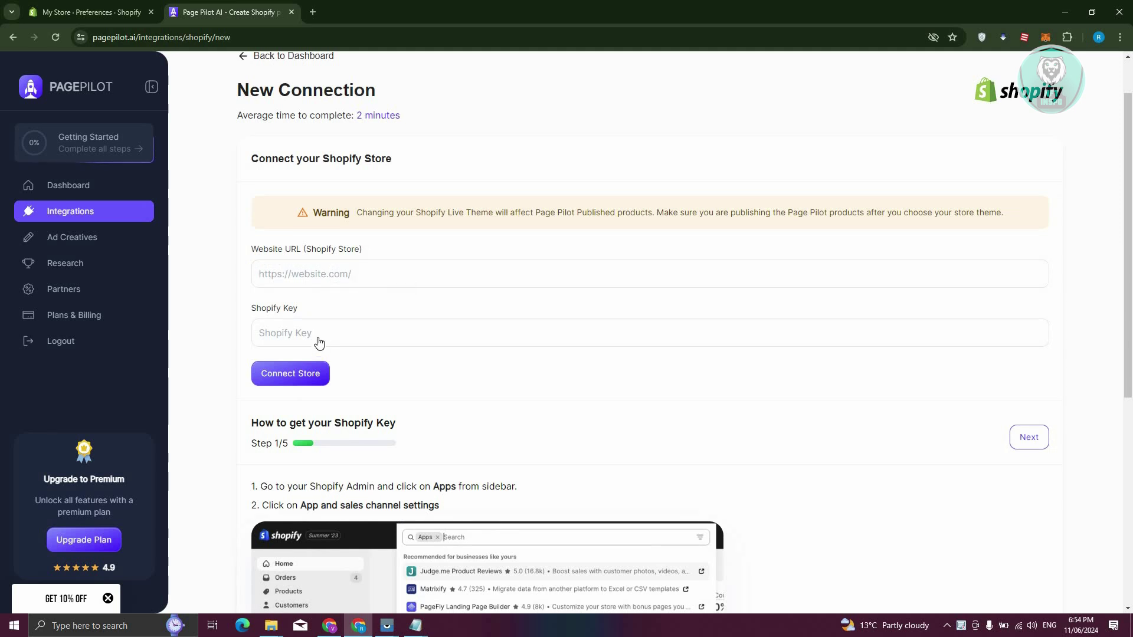
scroll(319, 343, "down", 1)
scroll(303, 316, "down", 3)
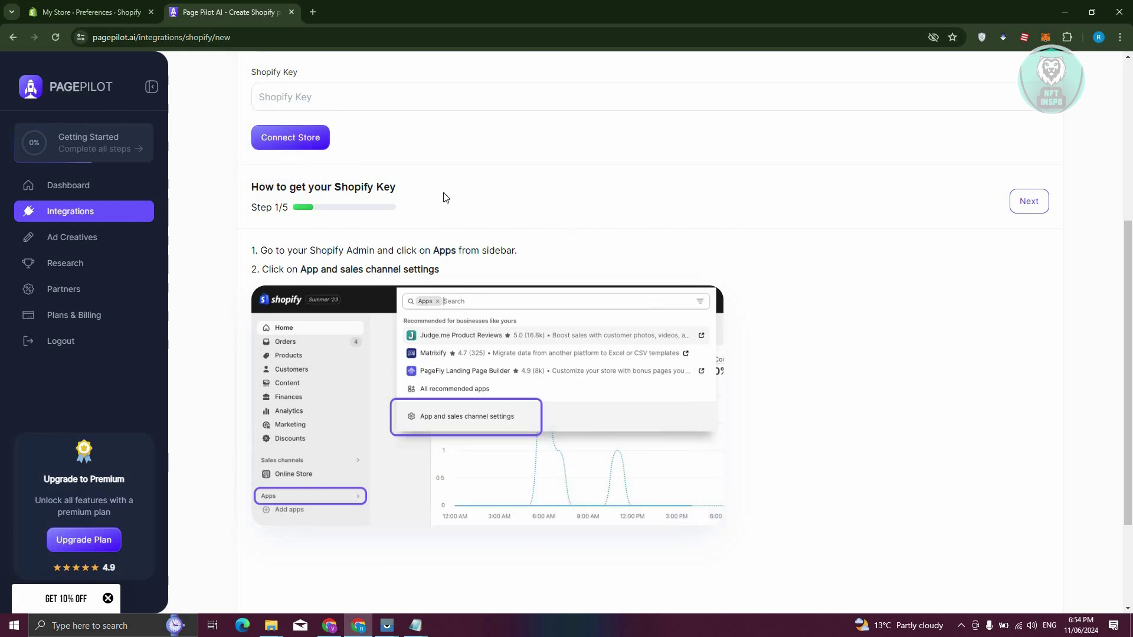
left_click_drag(252, 187, 397, 187)
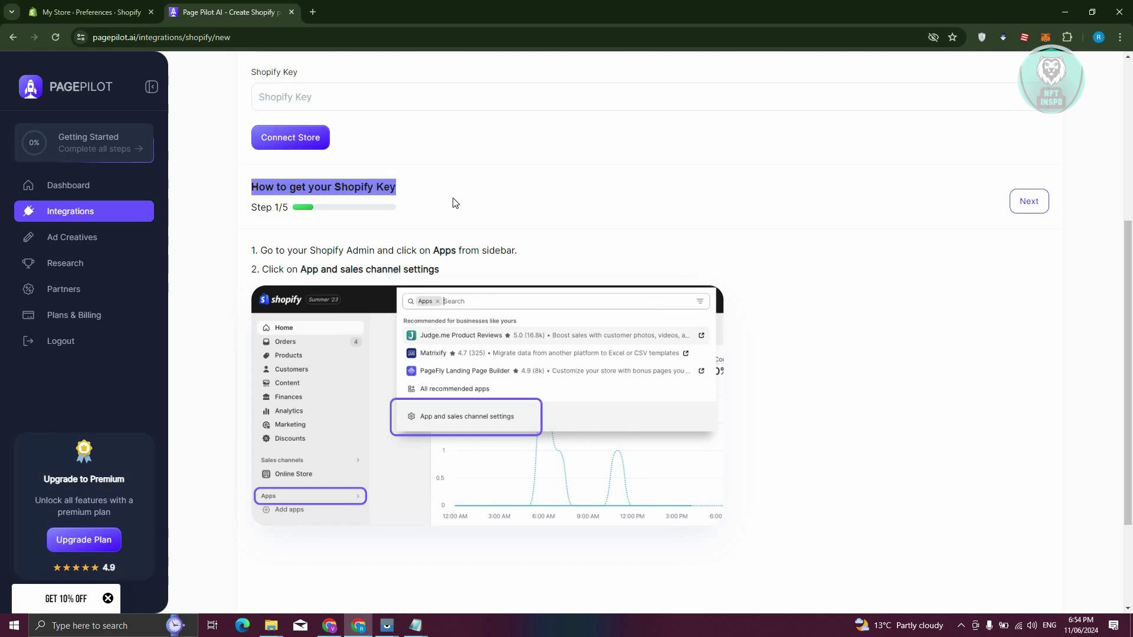
scroll(453, 203, "down", 1)
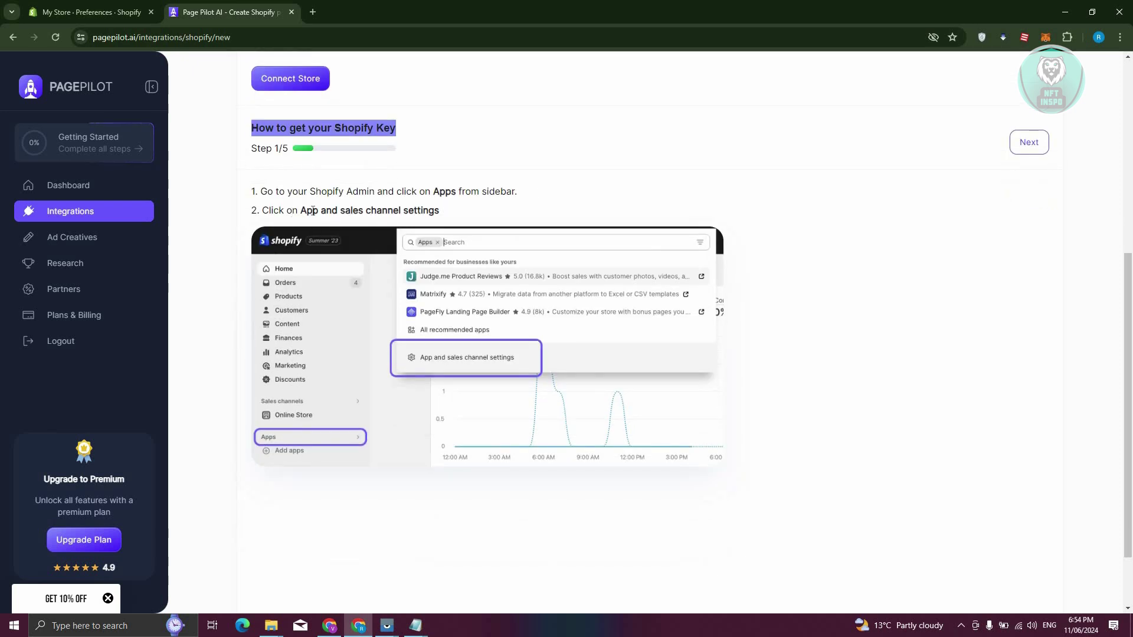
left_click_drag(293, 210, 499, 215)
scroll(570, 276, "down", 1)
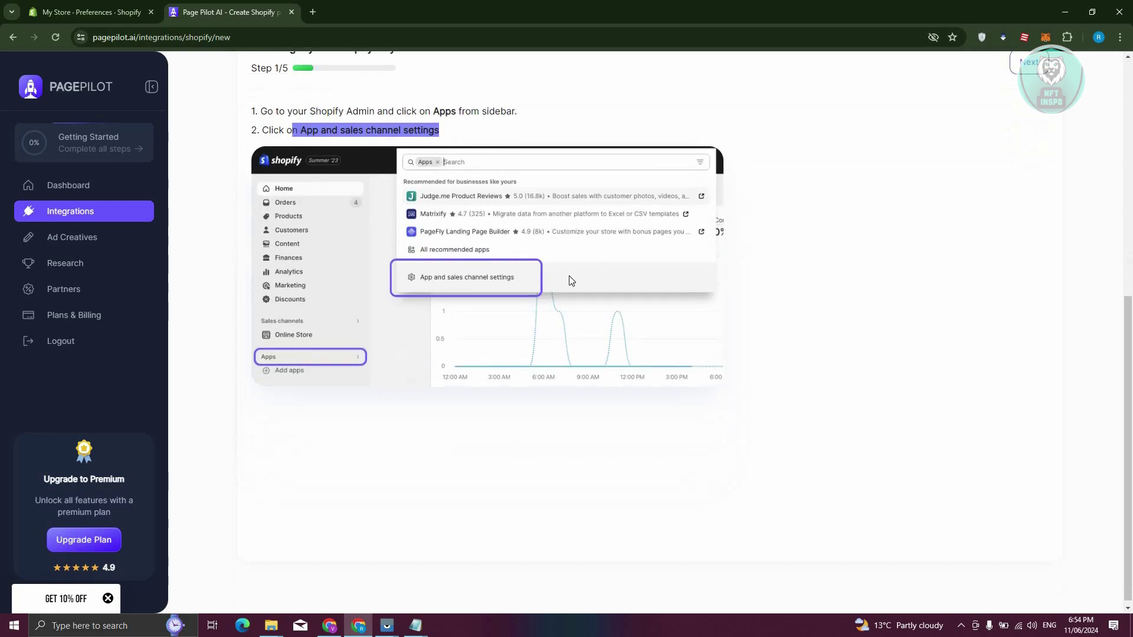
scroll(1027, 350, "up", 4)
Advance the key guide through steps 2-5, noting the Develop apps and Create an app instructions
left_click(1032, 354)
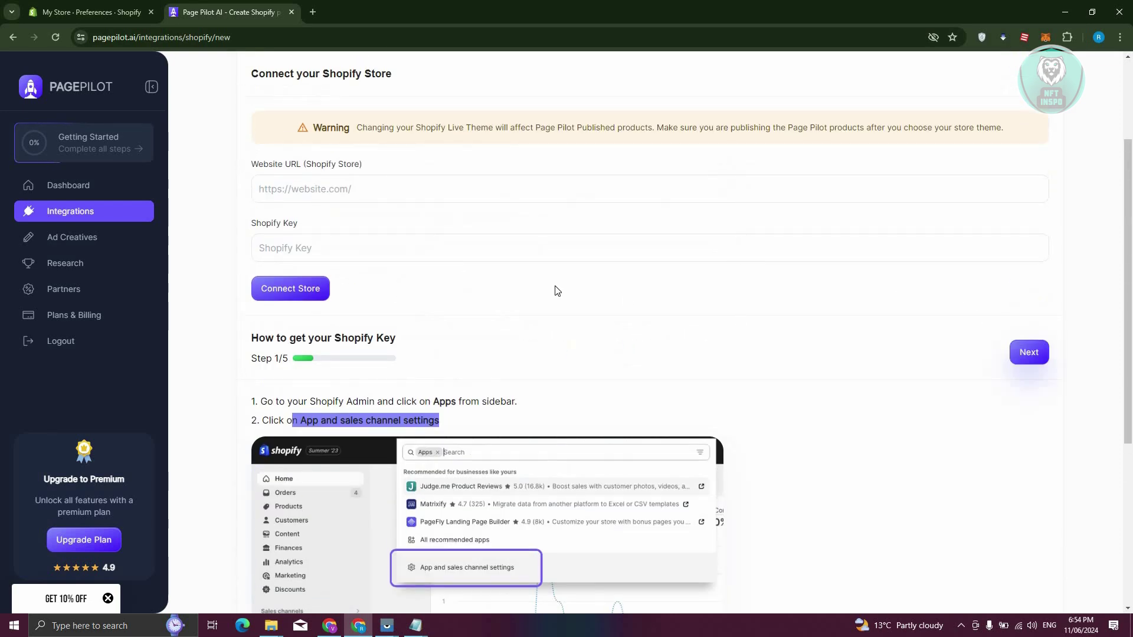
scroll(561, 281, "down", 1)
scroll(561, 280, "down", 2)
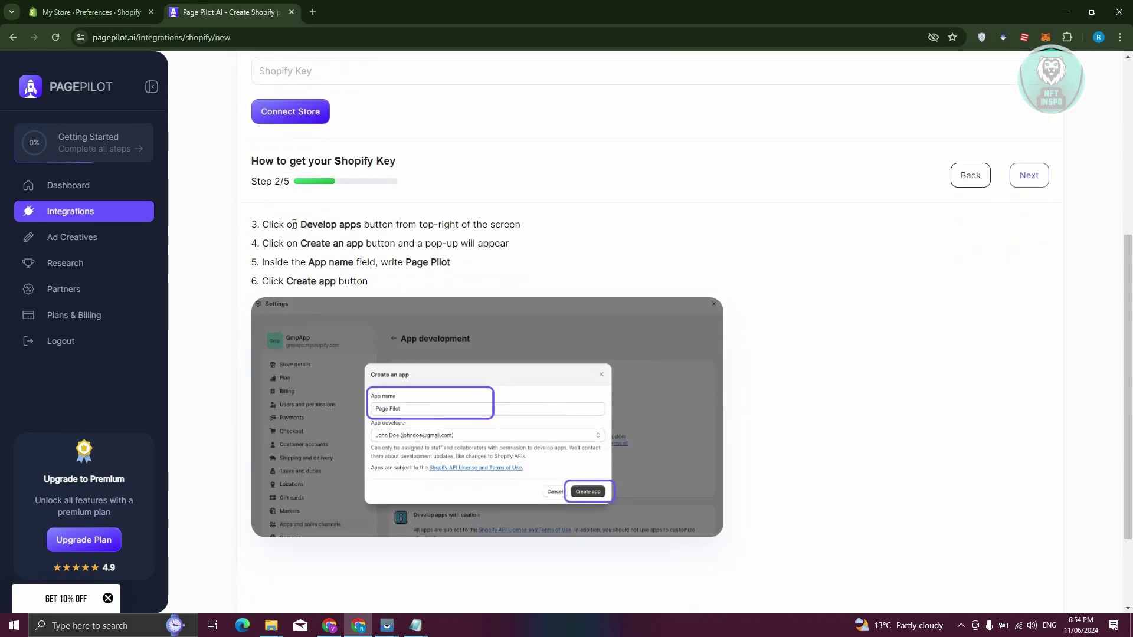
left_click_drag(300, 223, 327, 268)
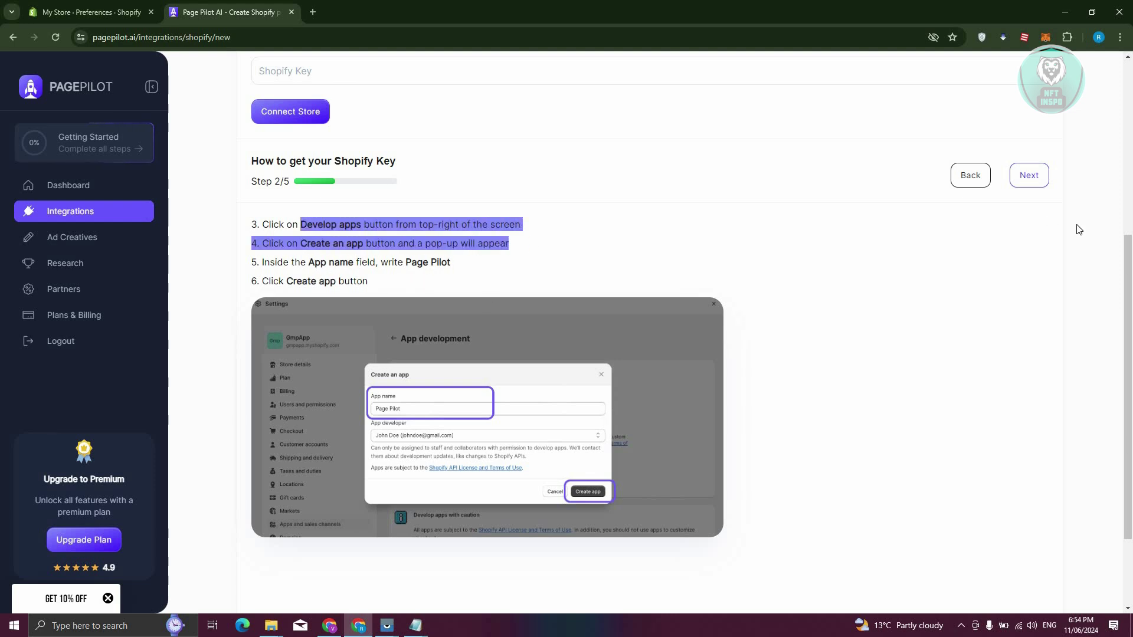
left_click(1030, 184)
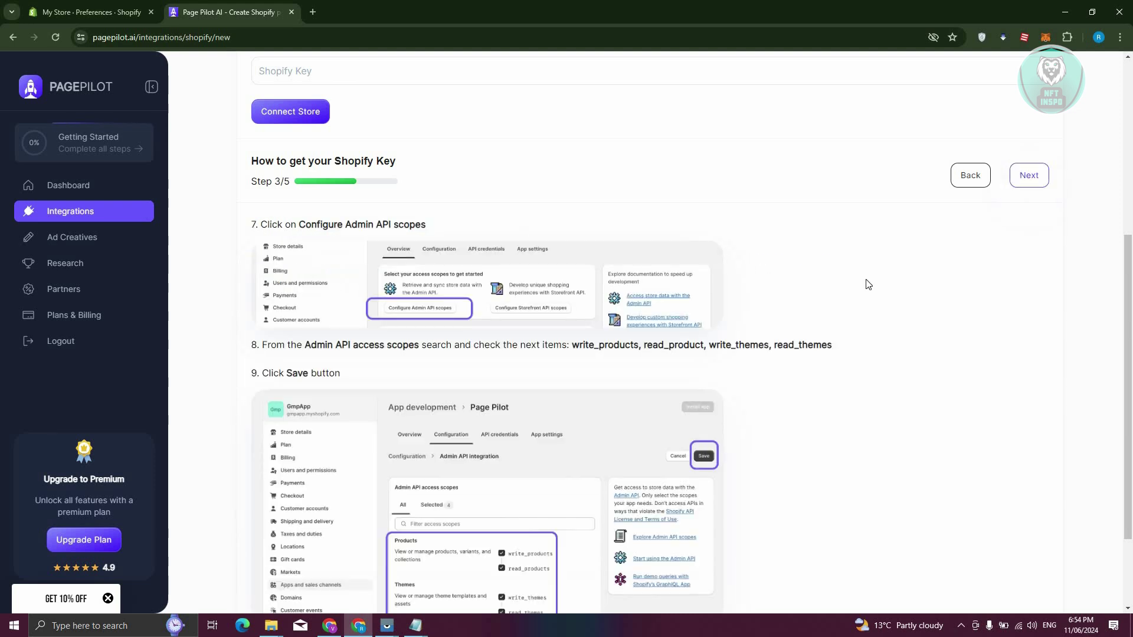
left_click(1039, 178)
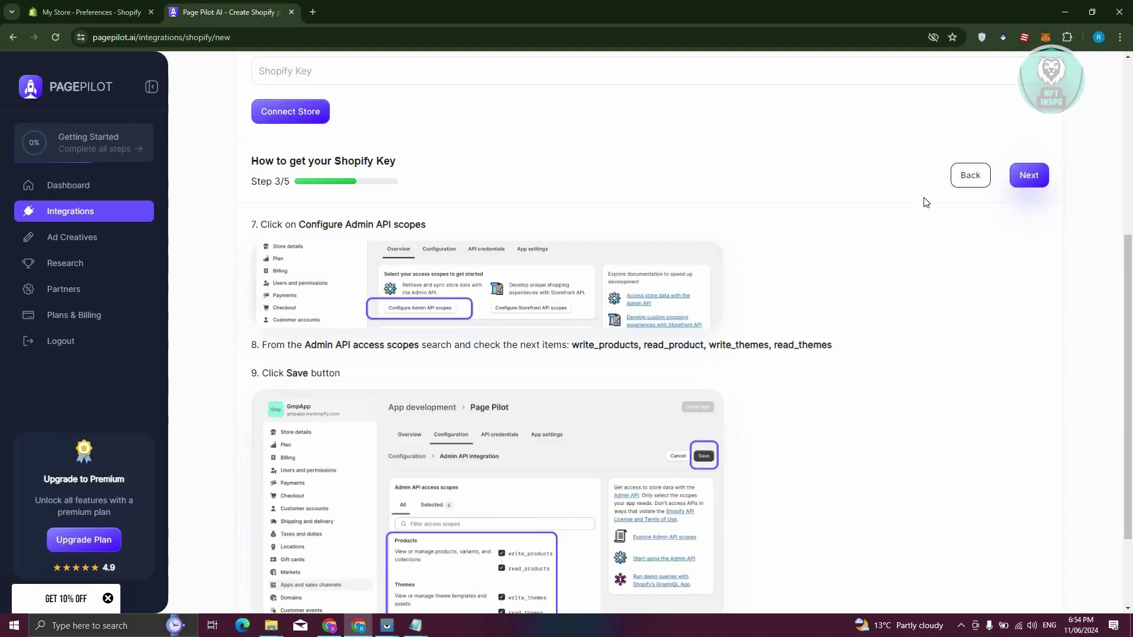
left_click(1029, 177)
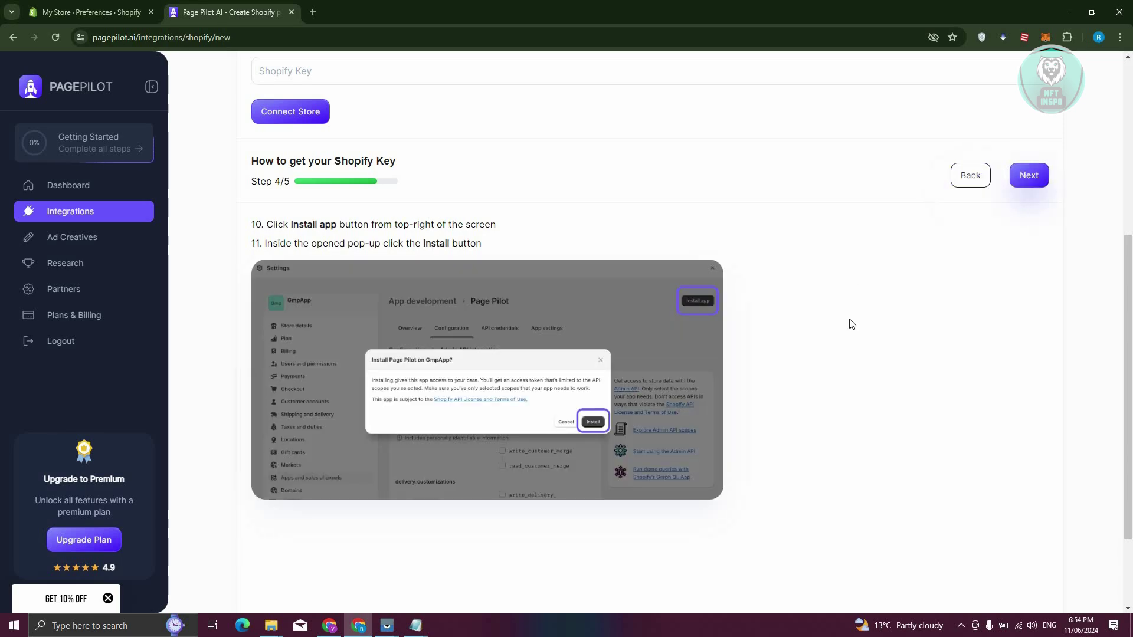
scroll(369, 358, "up", 2)
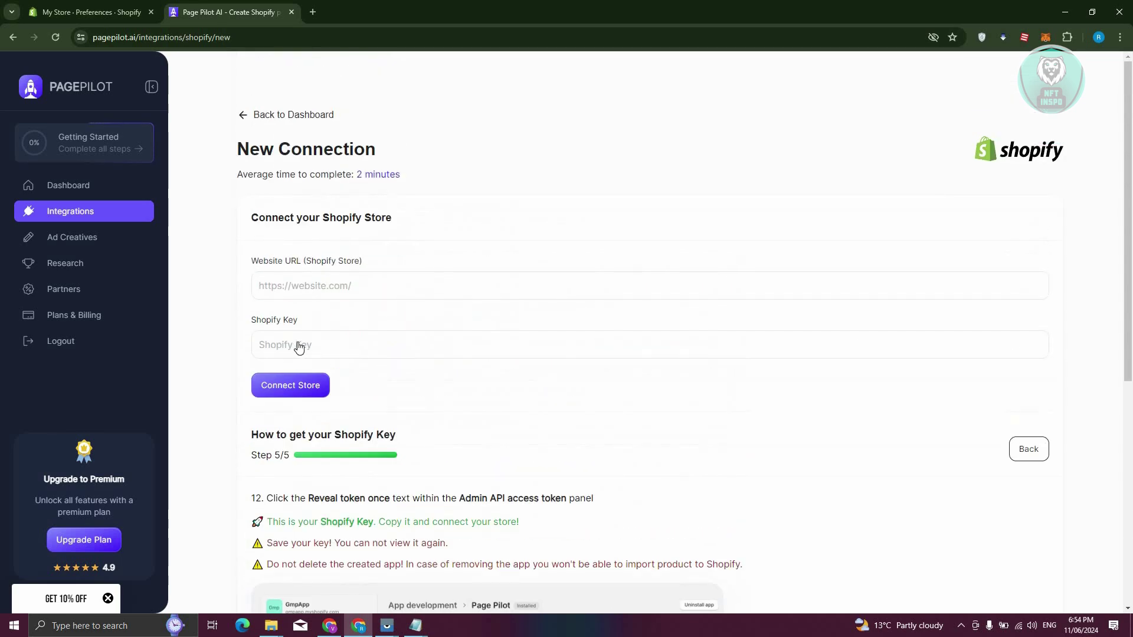